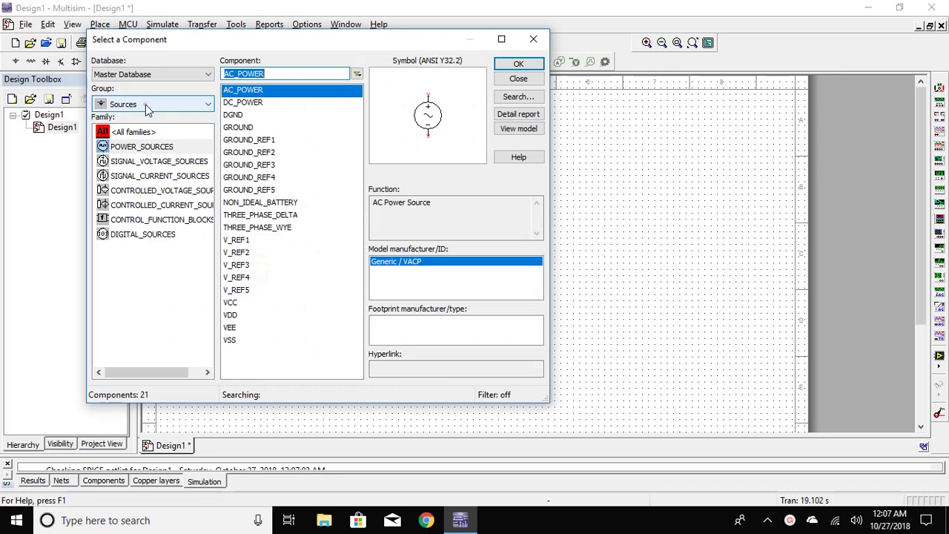
- Place a 10k resistor from the Basic group vertically, to the lower right of source V1
click(146, 106)
click(146, 146)
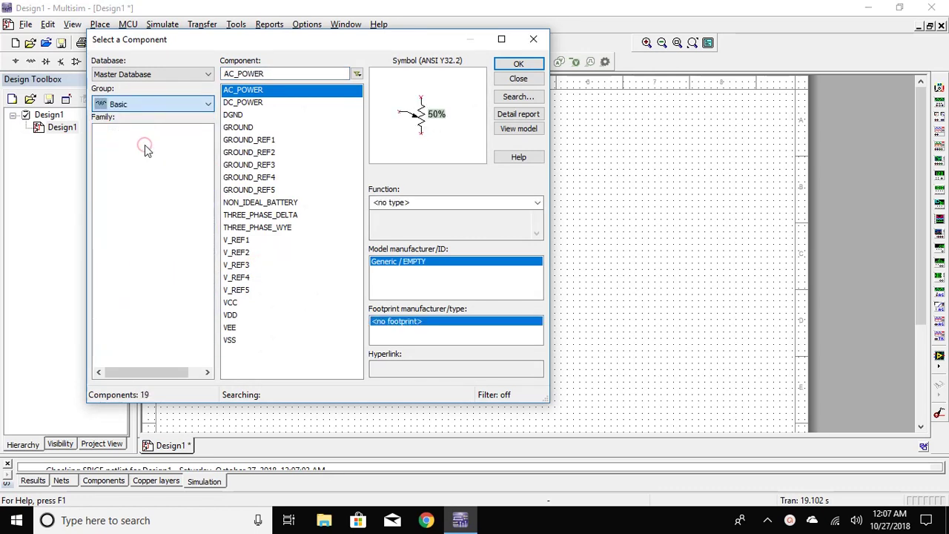
click(138, 251)
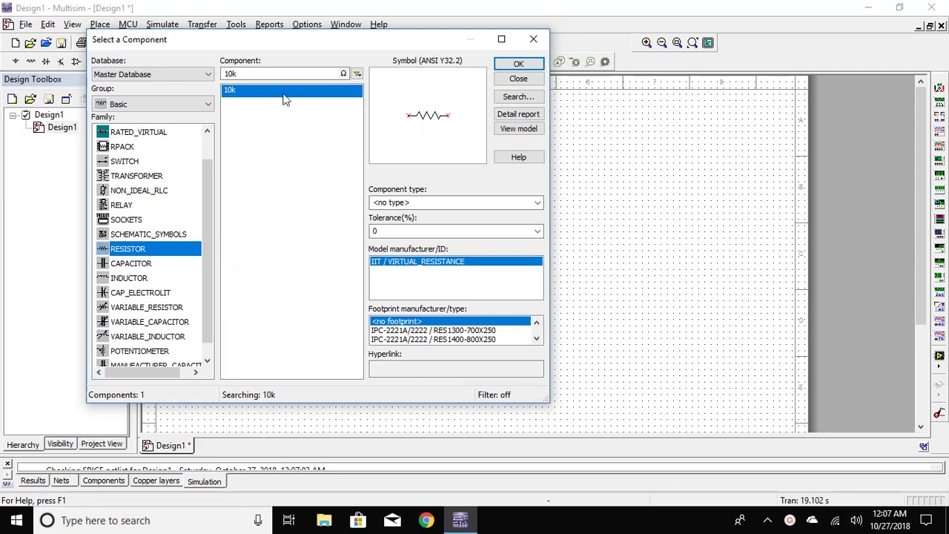
double_click(286, 93)
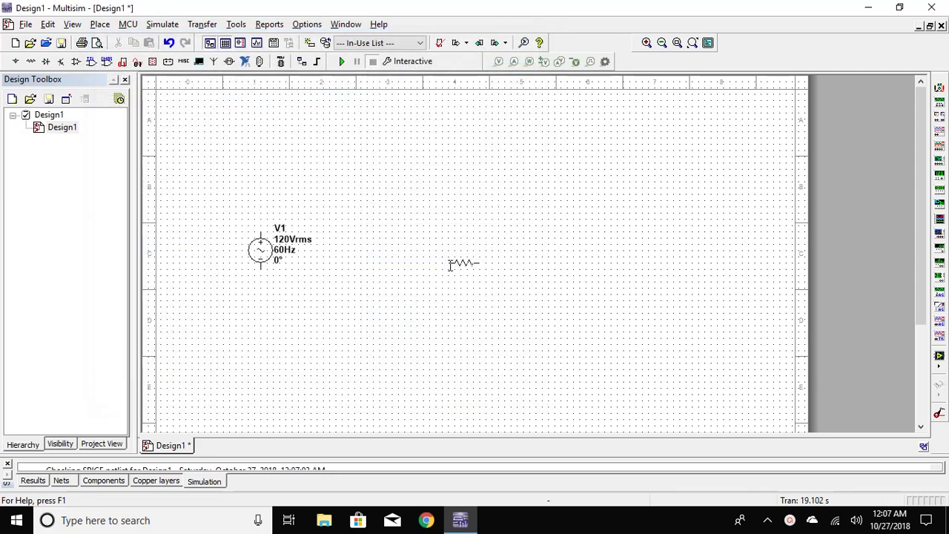
click(534, 308)
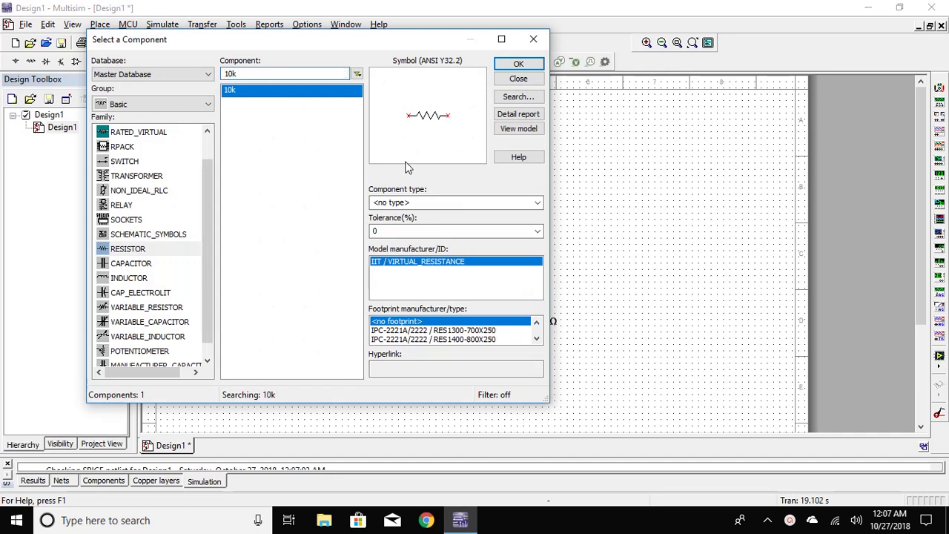
- Place two vertical 1k resistors in one column between V1 and R1, one above and one below V1's level
key(Delete)
key(Return)
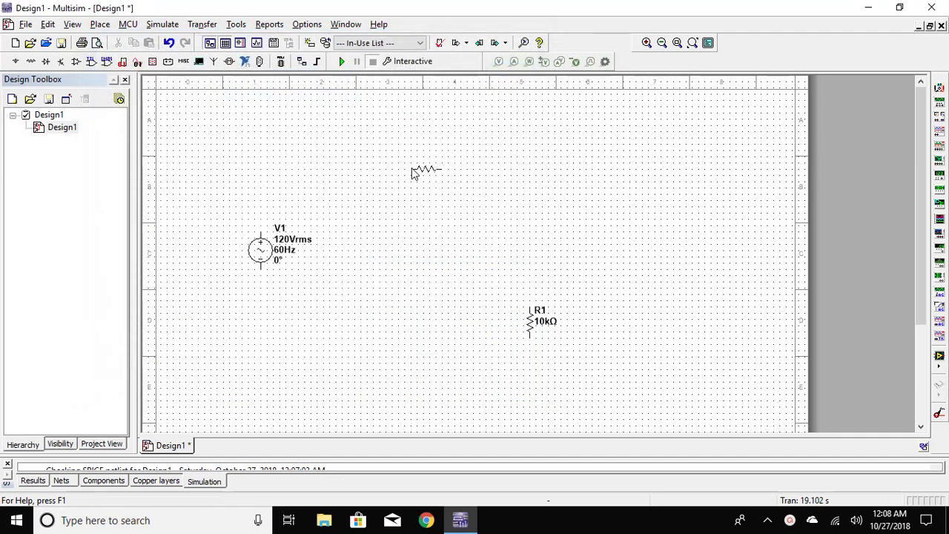
key(ctrl+r)
click(385, 183)
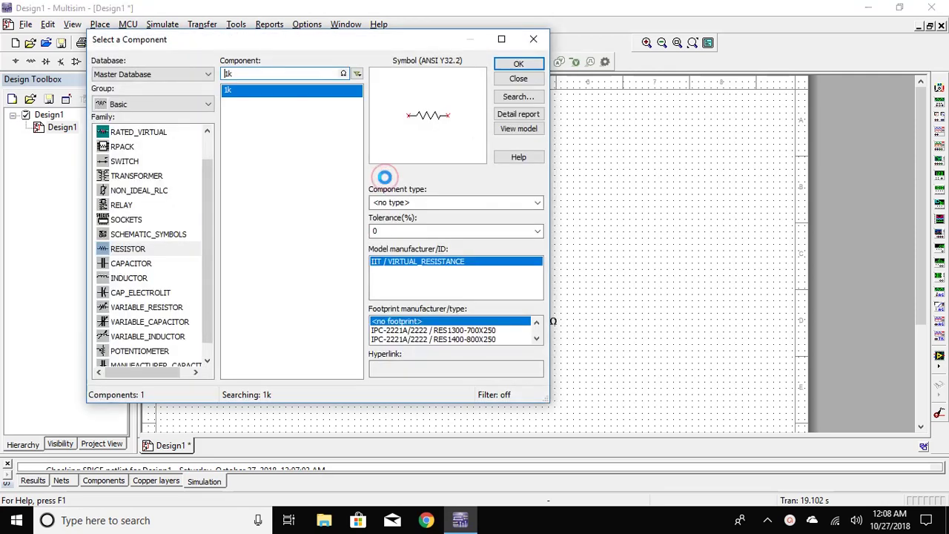
key(Return)
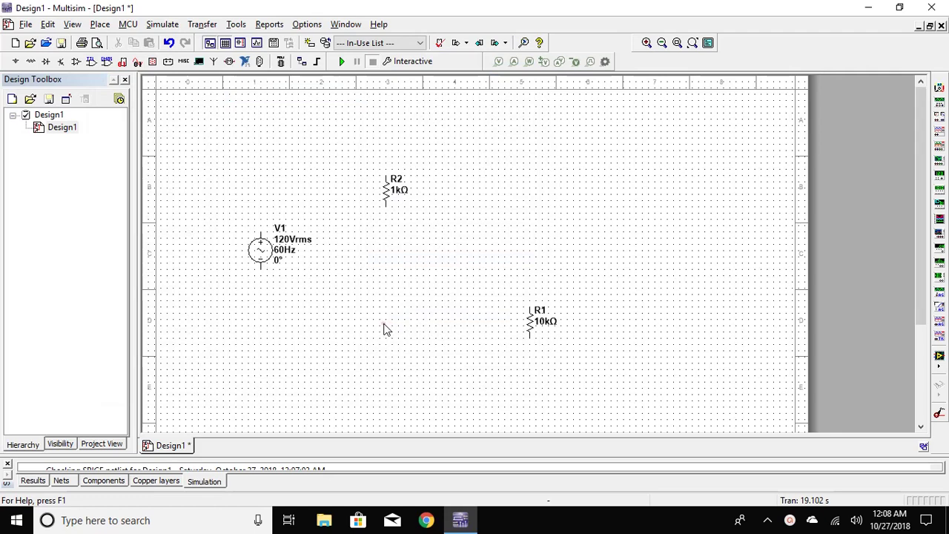
click(385, 329)
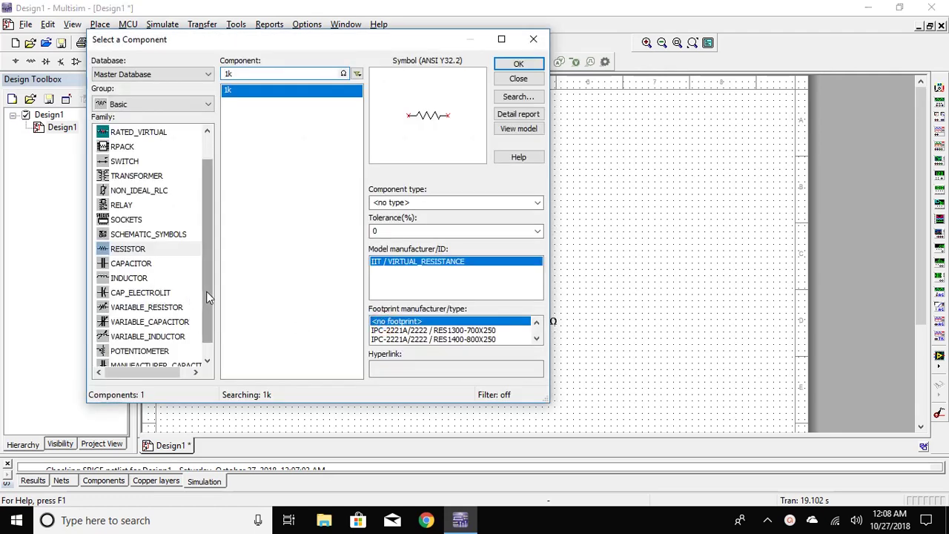
- Place a 50k potentiometer from the Basic group between the two 1k resistors, with its wiper facing away from V1
scroll(206, 297, down, 1)
click(139, 336)
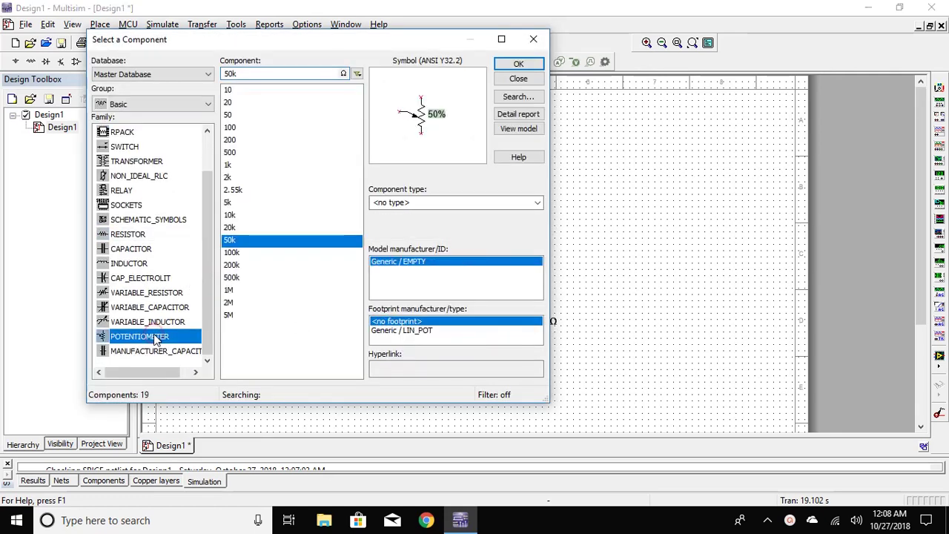
double_click(246, 248)
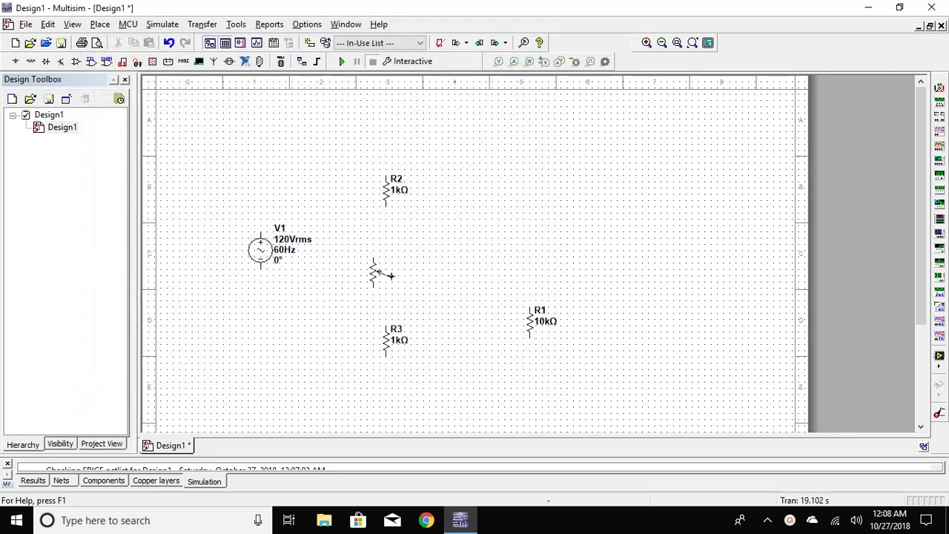
click(401, 276)
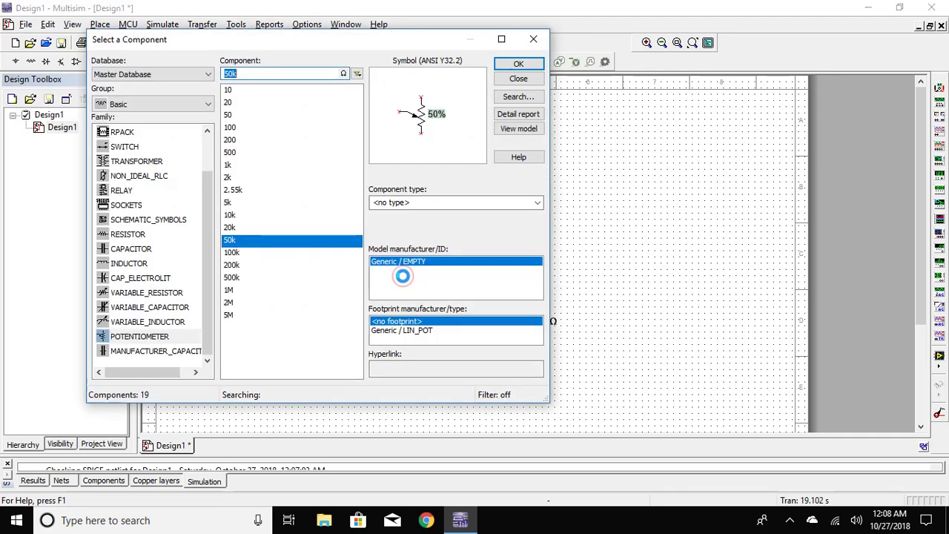
key(Escape)
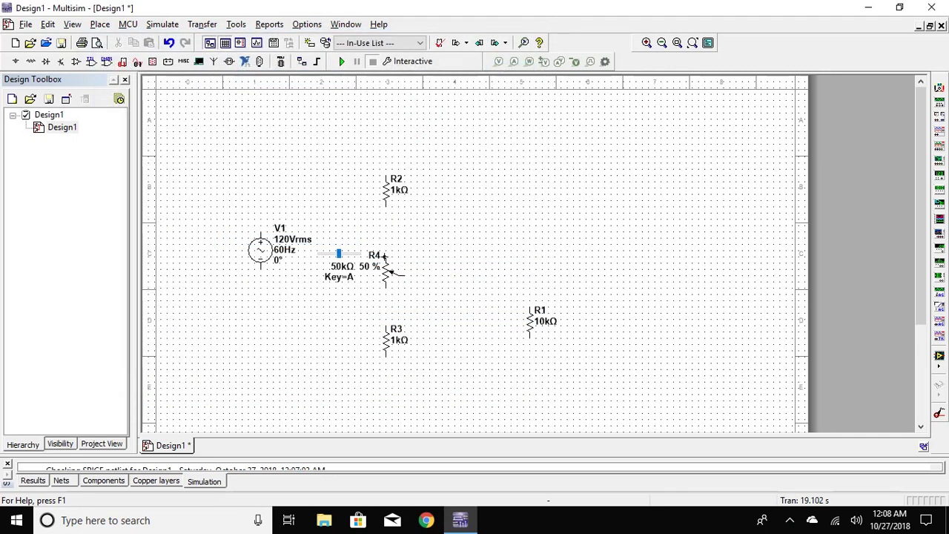
- Wire the upper end of potentiometer R4 to R2 and the upper end of R2 to V1's positive terminal
click(385, 256)
click(386, 203)
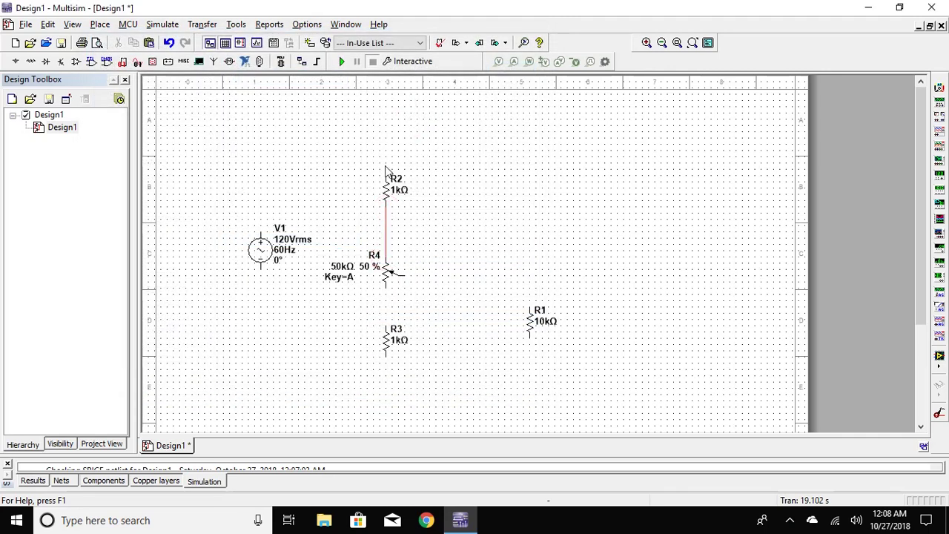
click(386, 177)
click(261, 236)
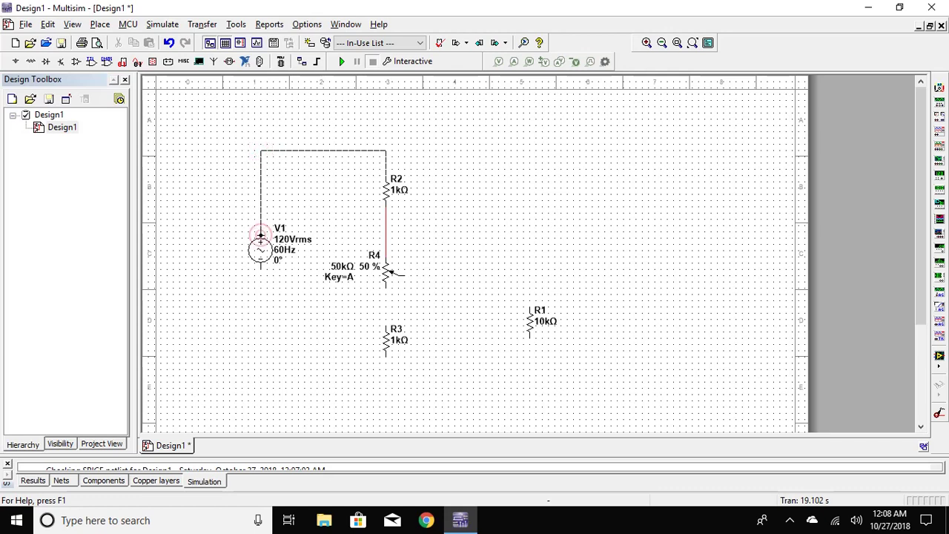
click(261, 236)
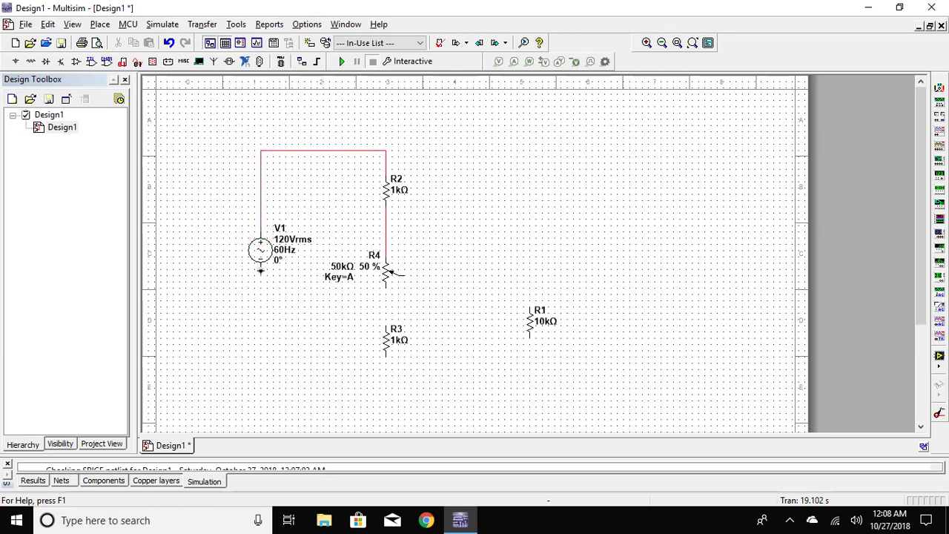
- Wire V1's negative terminal to the lower end of R3 and the upper end of R3 to the potentiometer's lower end
click(260, 270)
click(262, 399)
click(386, 357)
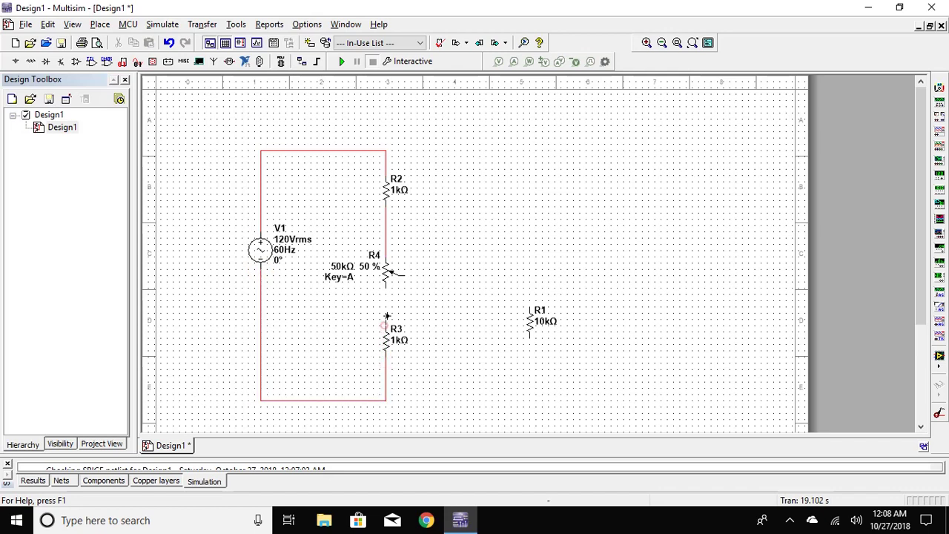
click(386, 316)
click(386, 284)
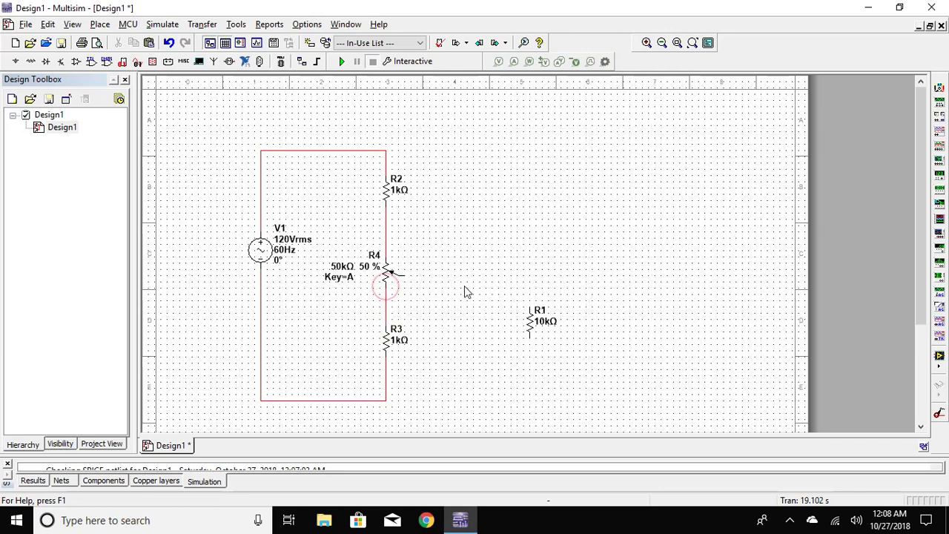
- Place a 1N4007 diode in line with the potentiometer's wiper, with its anode toward the wiper
click(46, 61)
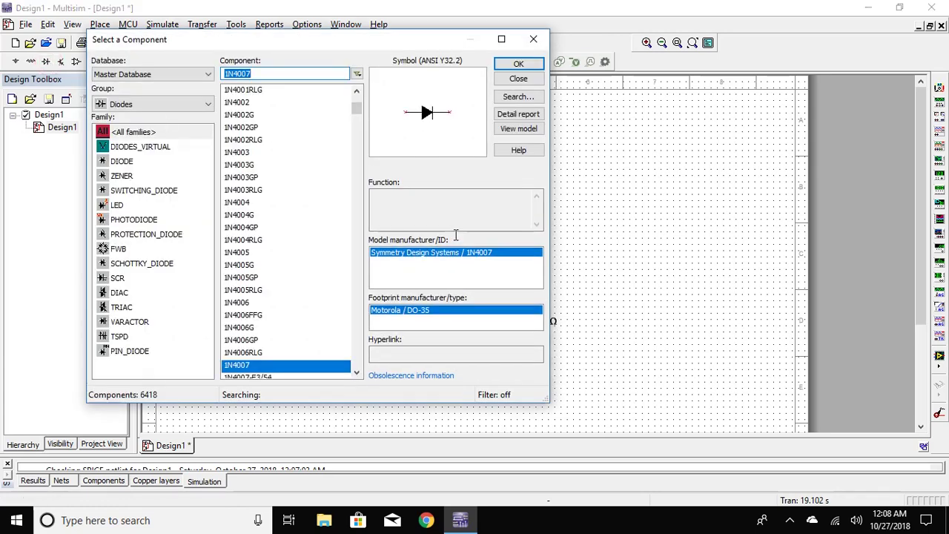
double_click(328, 370)
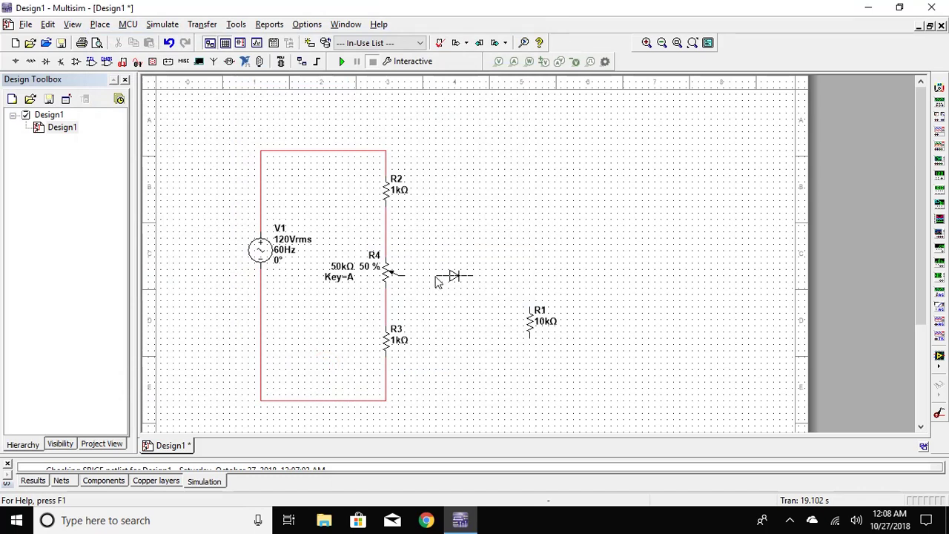
key(Escape)
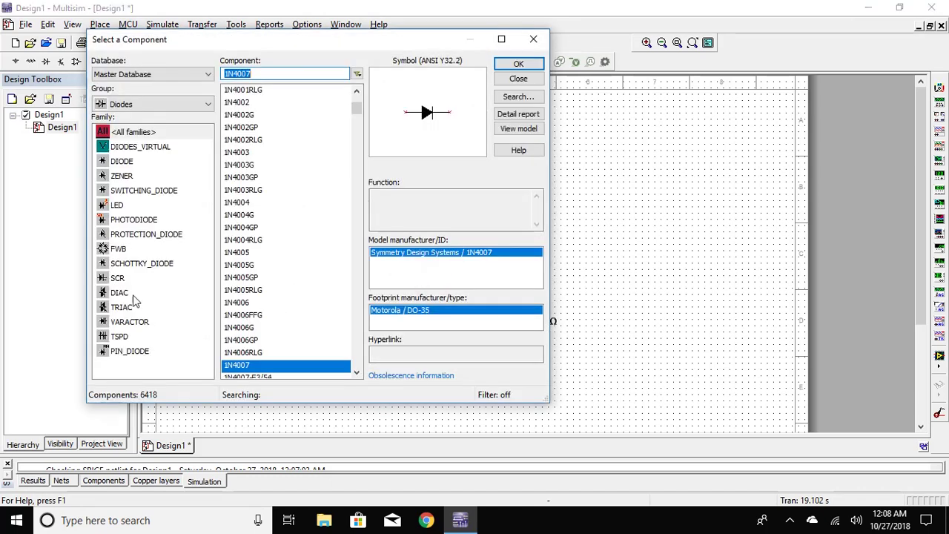
- Try to find an SCR in the Diodes group by browsing the SCR family and searching all its families for "scr"
click(115, 282)
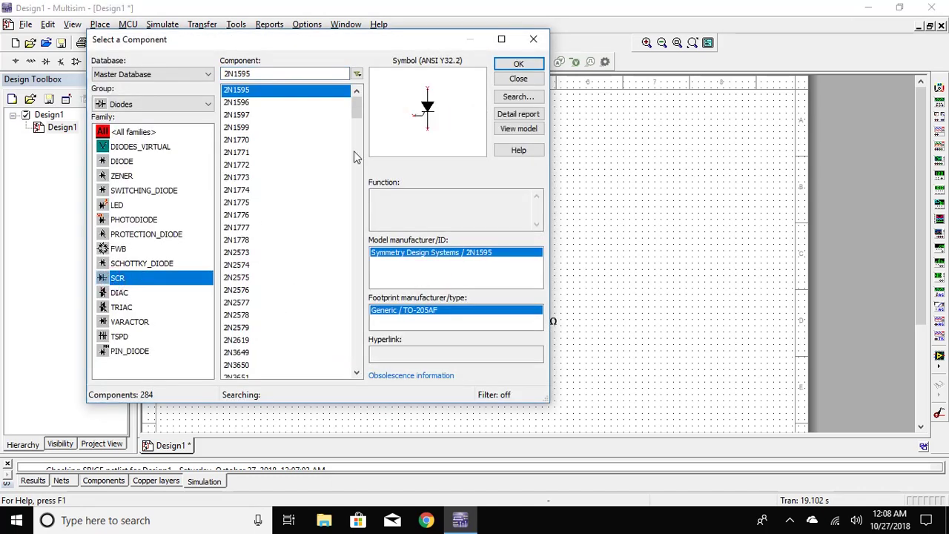
drag(356, 109, 352, 267)
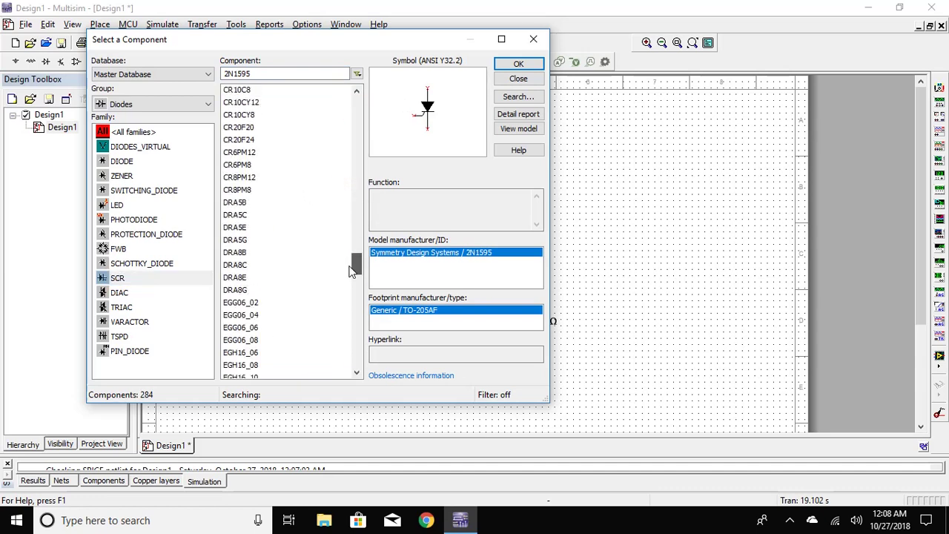
click(348, 265)
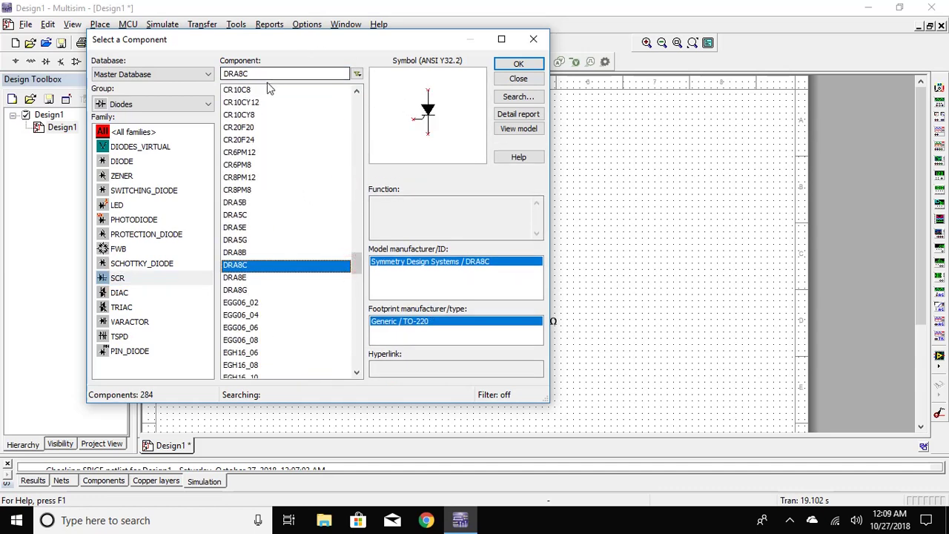
click(159, 136)
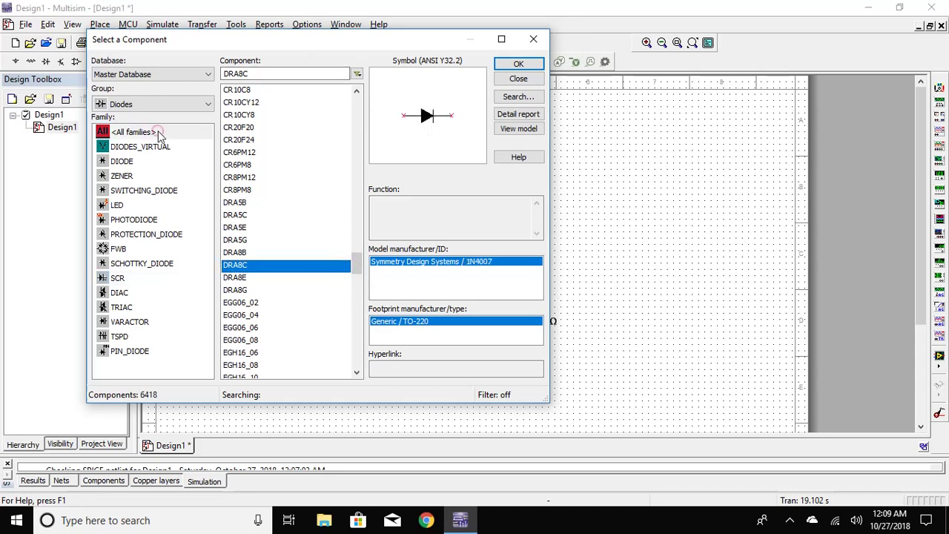
double_click(283, 75)
text(scr)
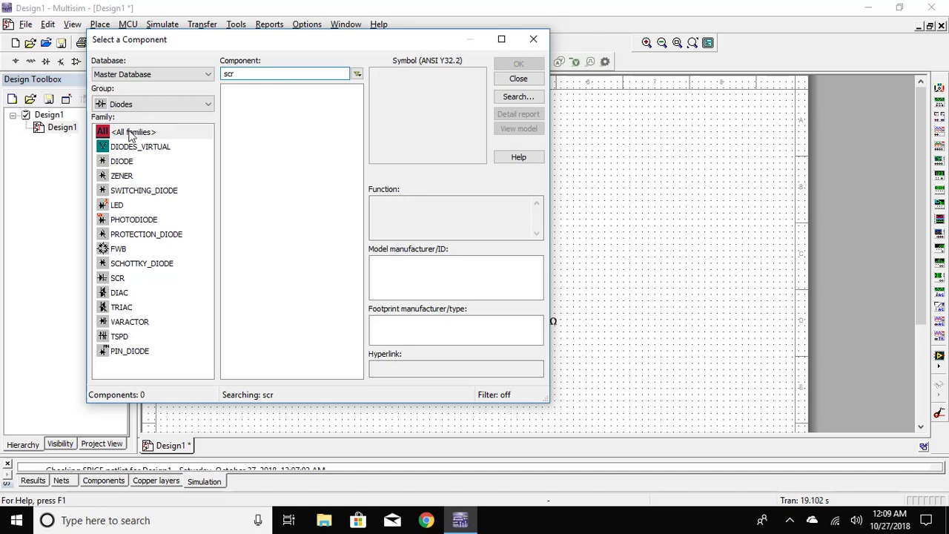
- Search all component groups for "scr" and place the ideal SCR above R1, with its gate facing diode D1
click(157, 103)
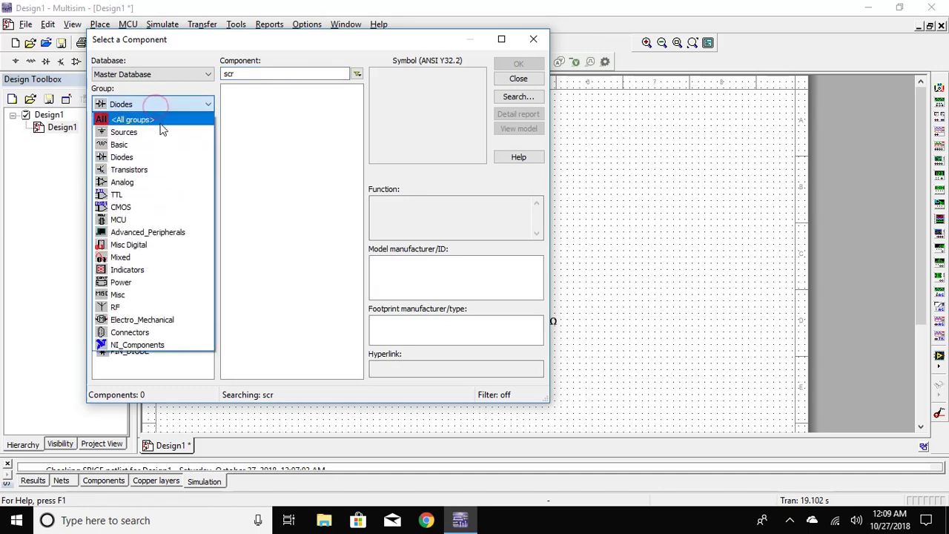
click(159, 123)
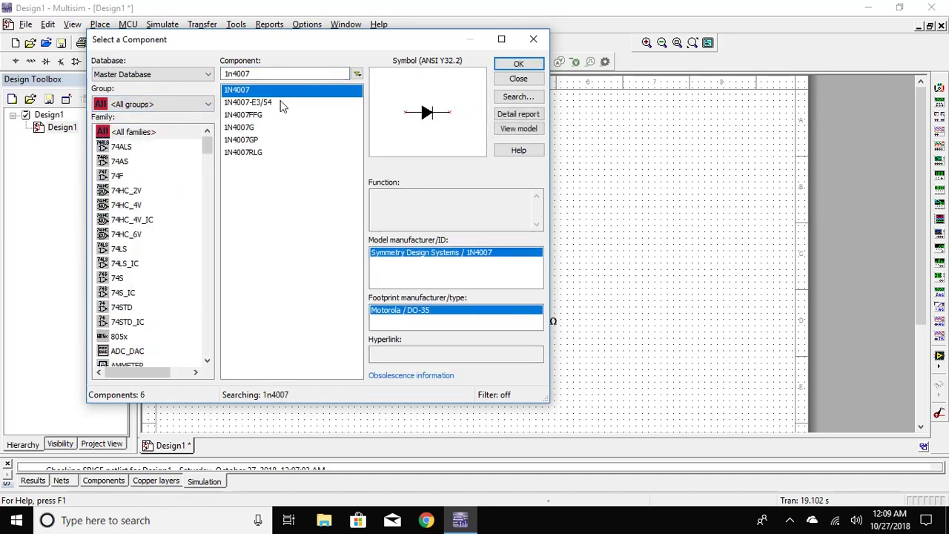
click(167, 132)
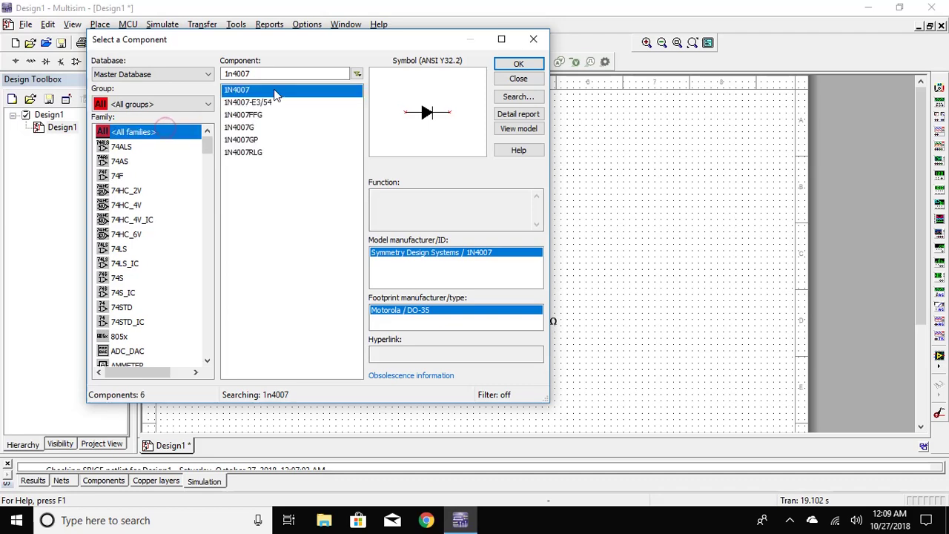
double_click(274, 75)
text(scr)
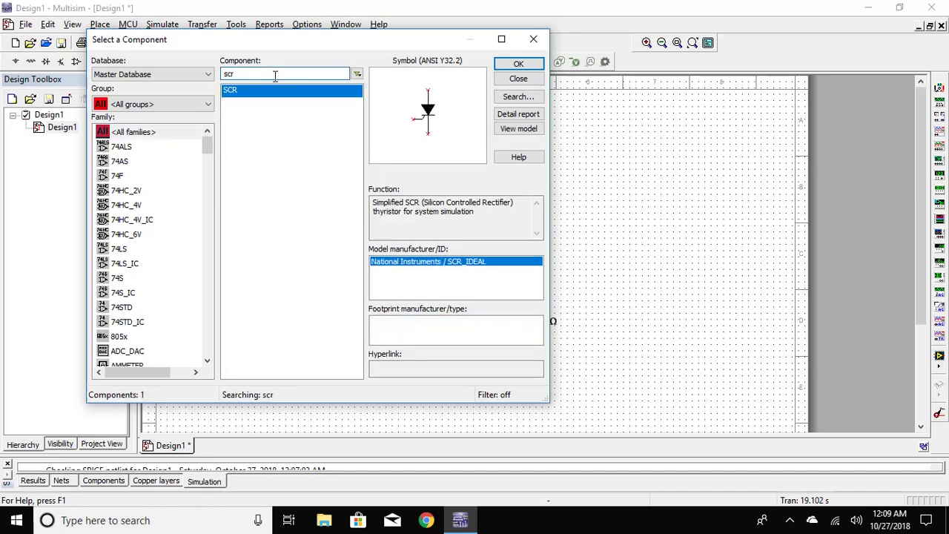
key(Return)
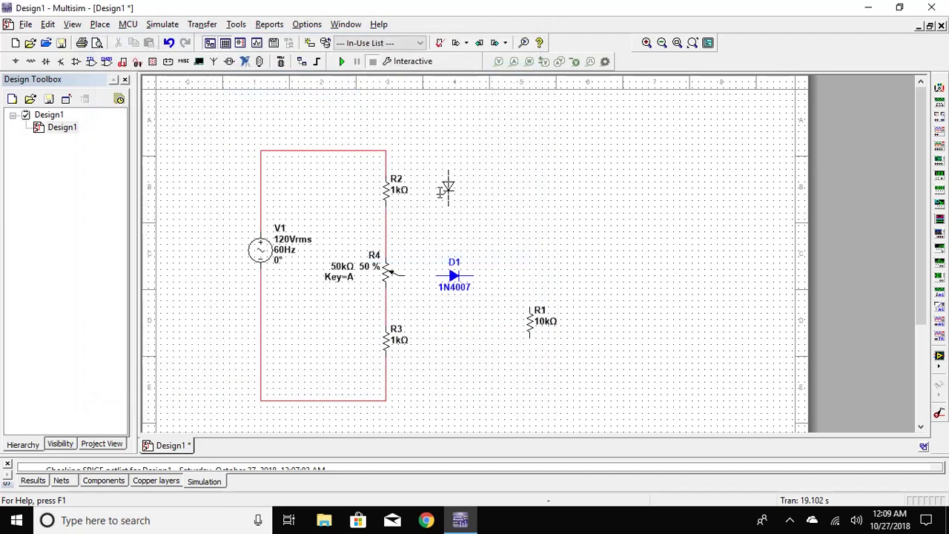
key(ctrl+r)
click(513, 276)
key(Escape)
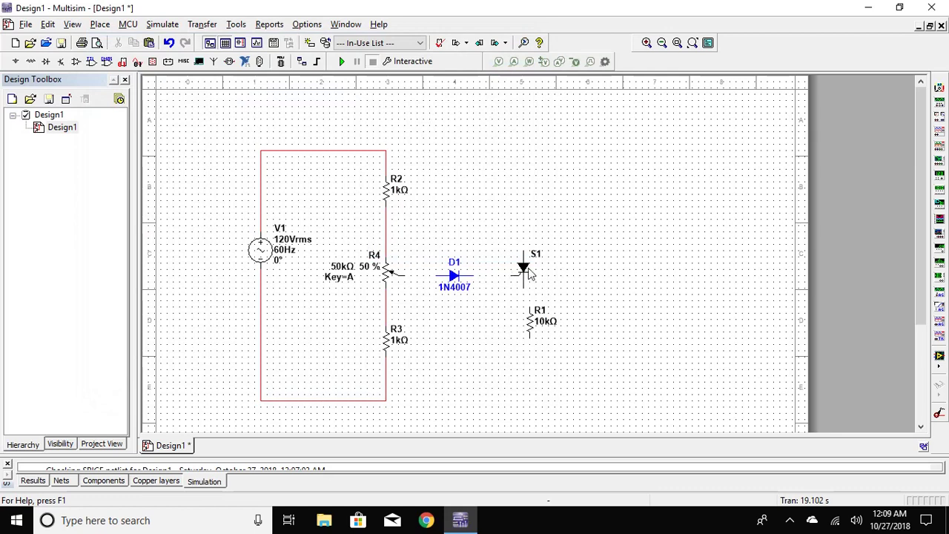
- Wire the SCR's gate to the cathode of diode D1, with D1's anode connected to the potentiometer's wiper
click(509, 275)
click(476, 275)
click(434, 276)
- Wire the SCR's cathode to the upper end of R1 and R1's lower end to the bottom wire under R3
click(523, 287)
click(529, 305)
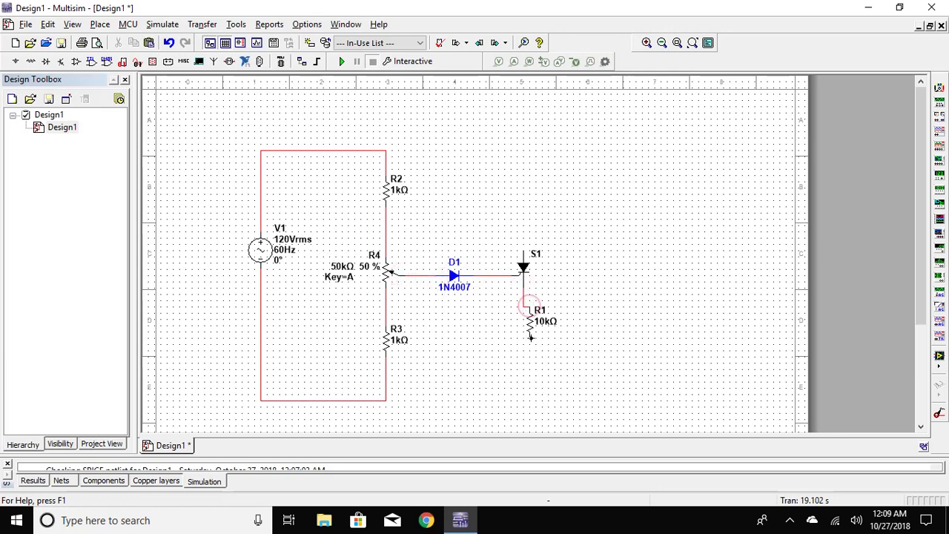
click(529, 338)
scroll(529, 338, down, 3)
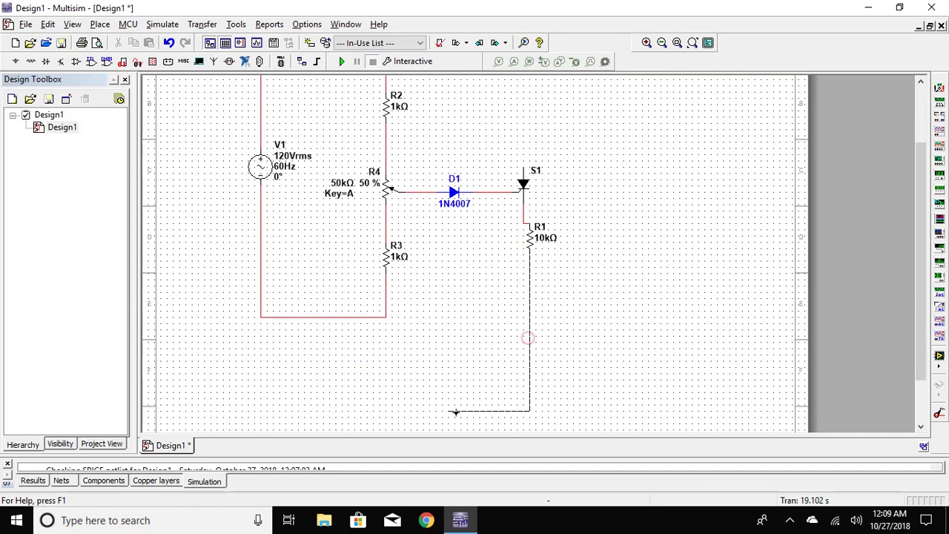
click(387, 317)
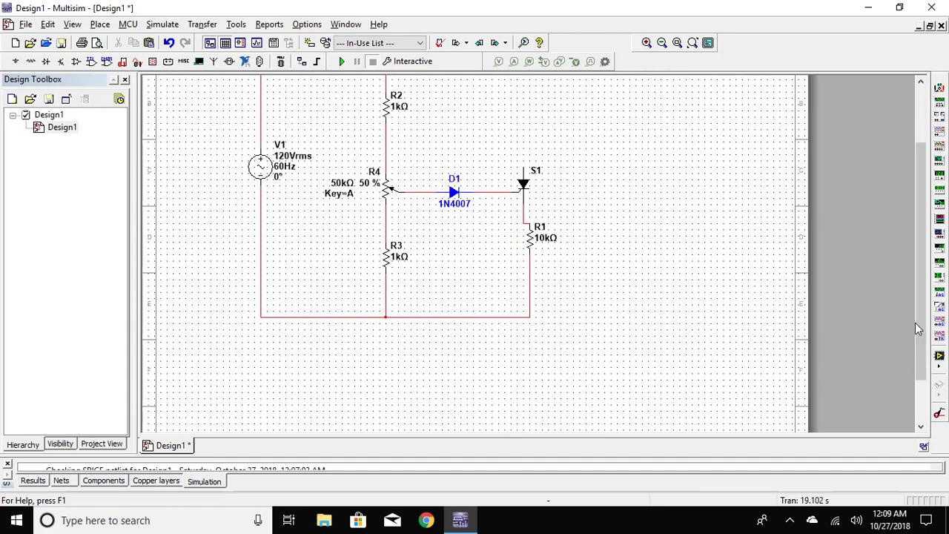
drag(921, 336, 919, 283)
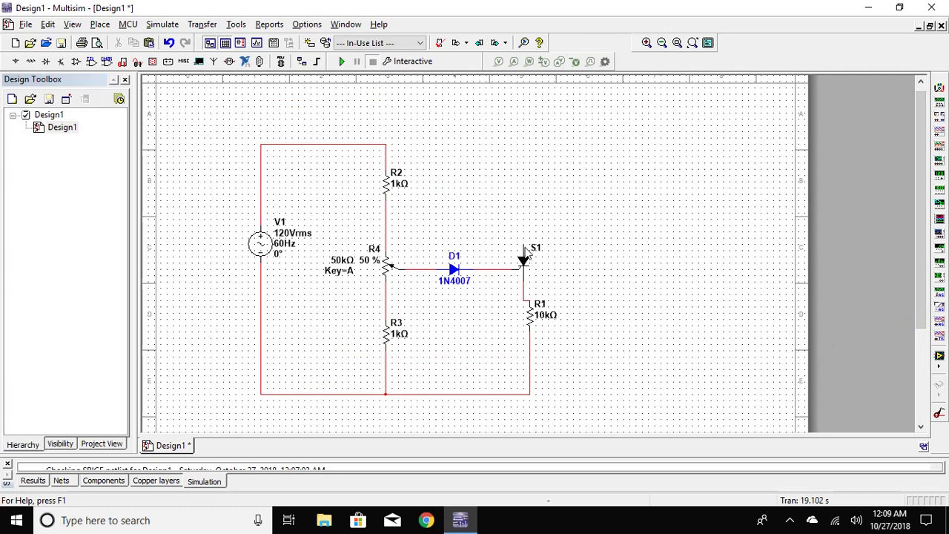
- Wire the SCR's anode to the top wire above R2 and move R1 down and sideways into line under the SCR
click(525, 243)
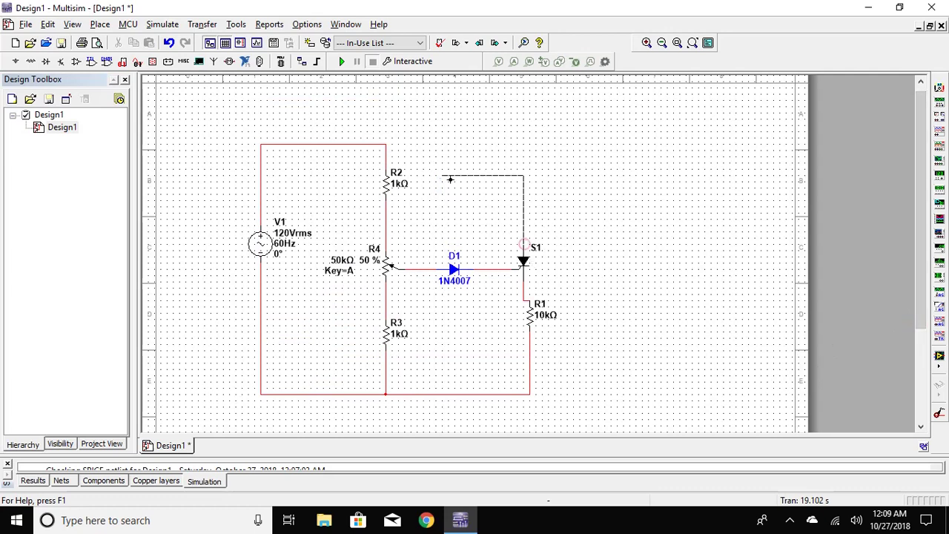
click(385, 145)
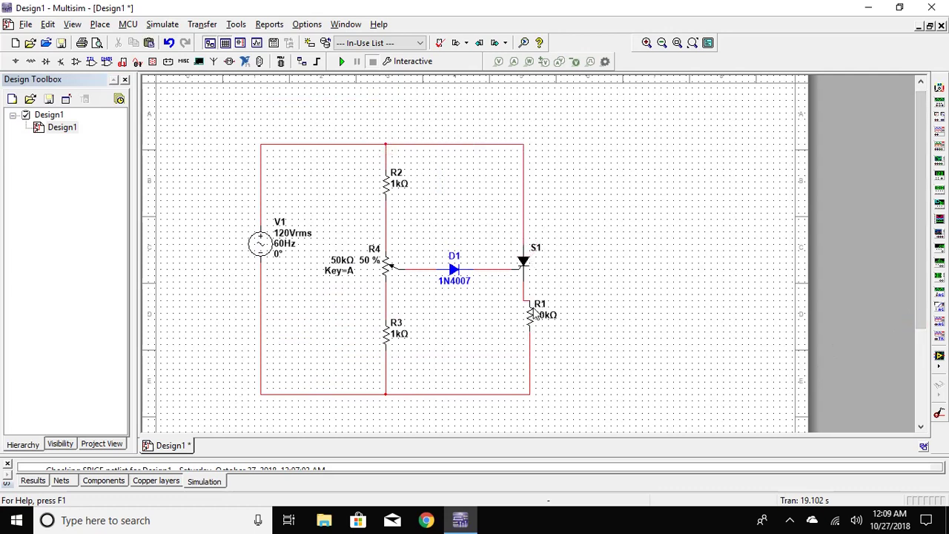
click(531, 308)
key(Down)
key(Down)
key(Down)
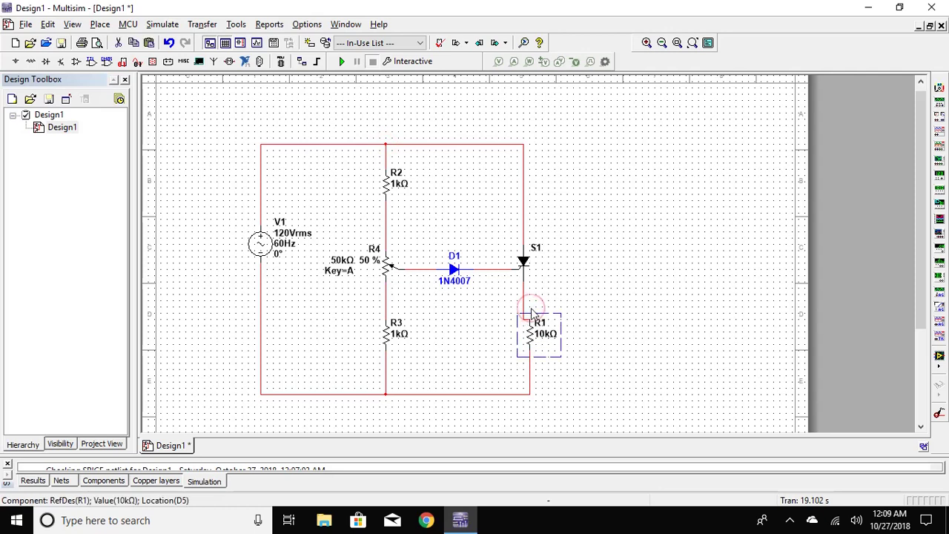
key(Left)
key(Left)
key(Right)
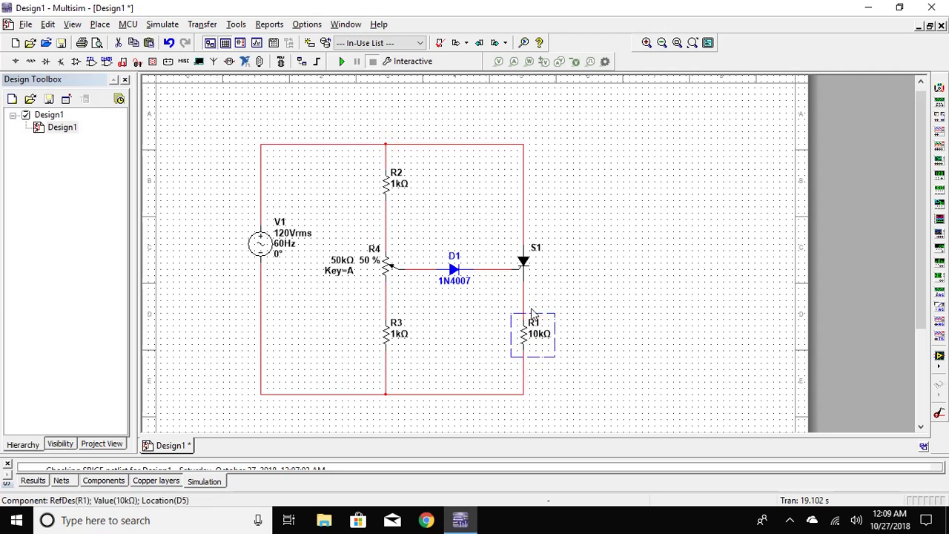
click(605, 300)
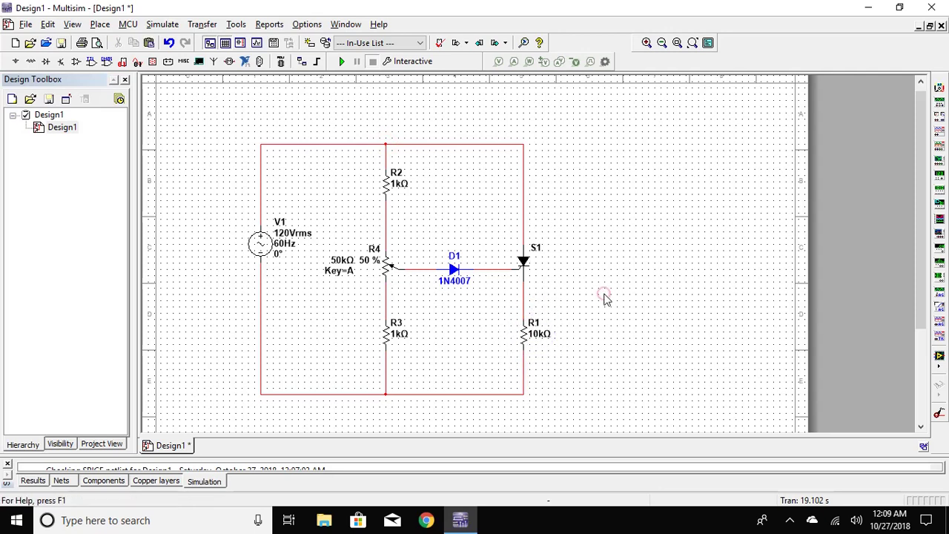
- Place a GROUND from the power sources on the bottom wire between V1 and R3
click(16, 61)
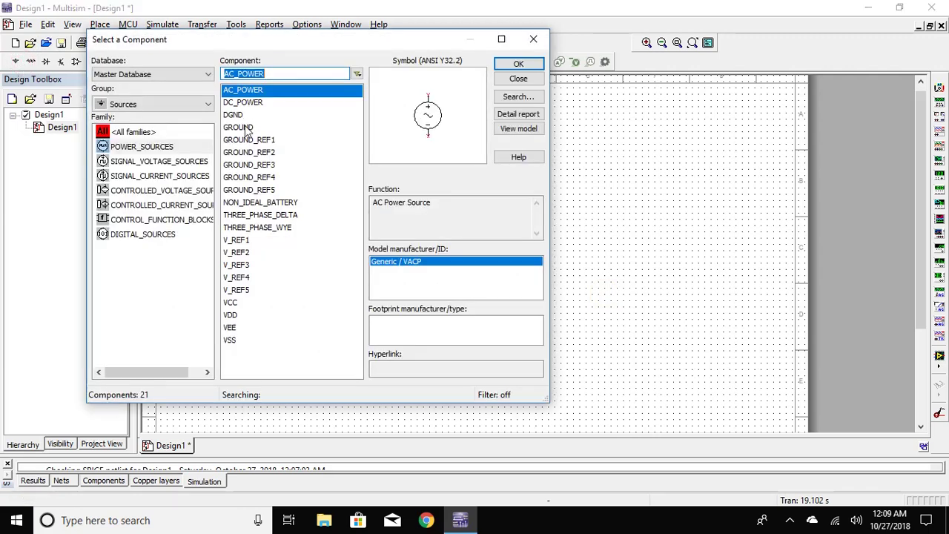
click(247, 128)
key(Escape)
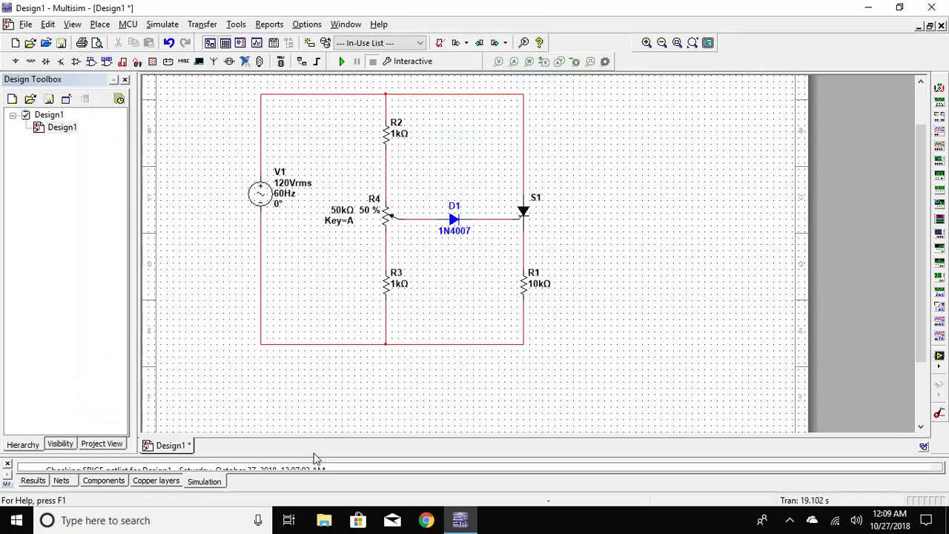
scroll(304, 324, down, 2)
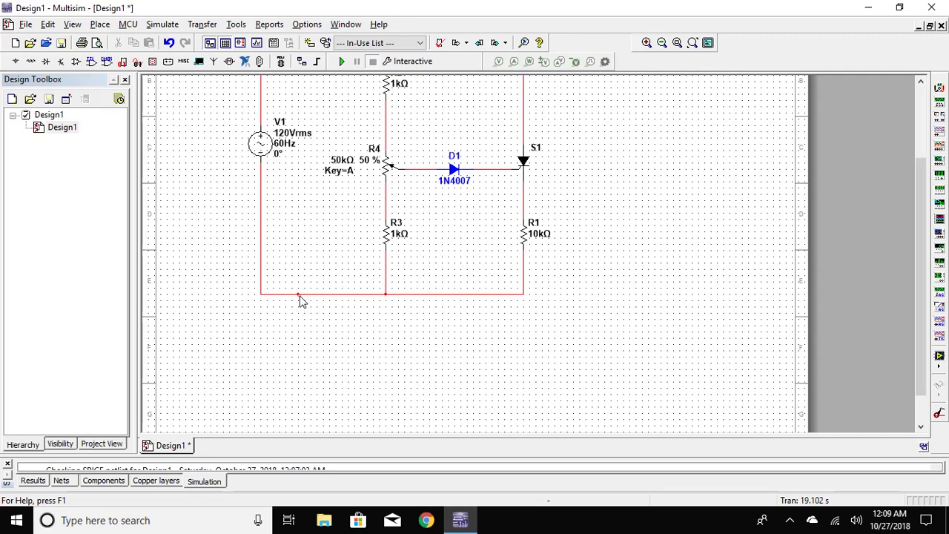
key(ctrl+w)
key(Escape)
scroll(922, 290, up, 4)
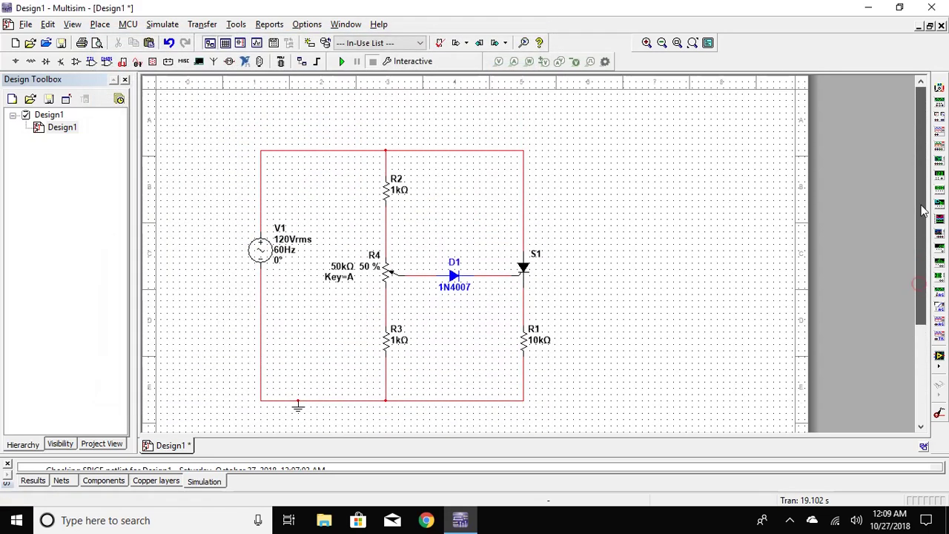
- Place an Agilent oscilloscope beside the circuit, with channel 1 wired between the SCR and R1 and channel 2 to V1's positive wire
click(942, 322)
click(640, 208)
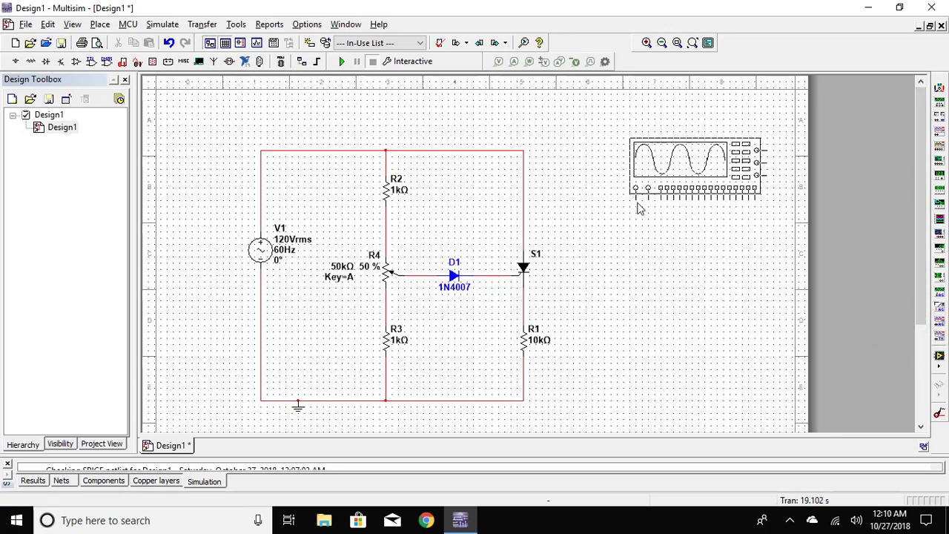
click(618, 160)
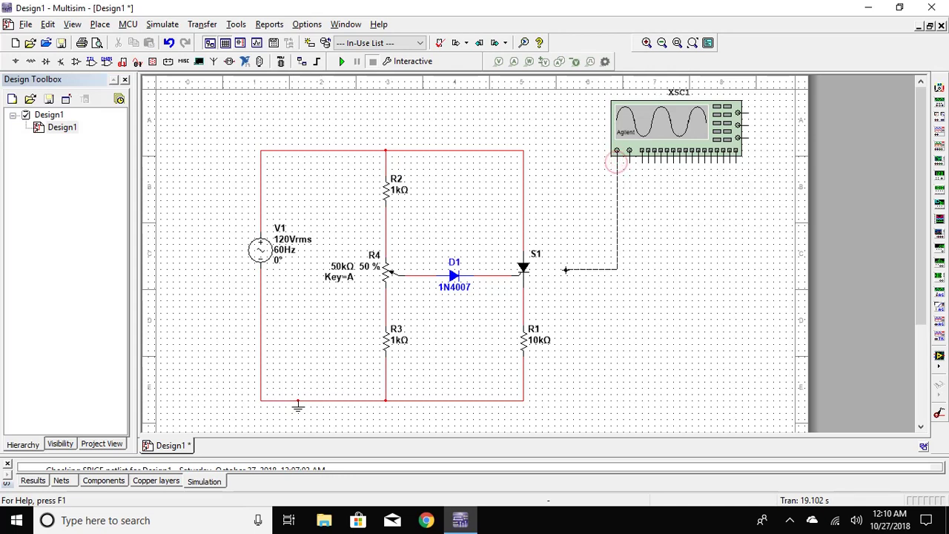
click(523, 300)
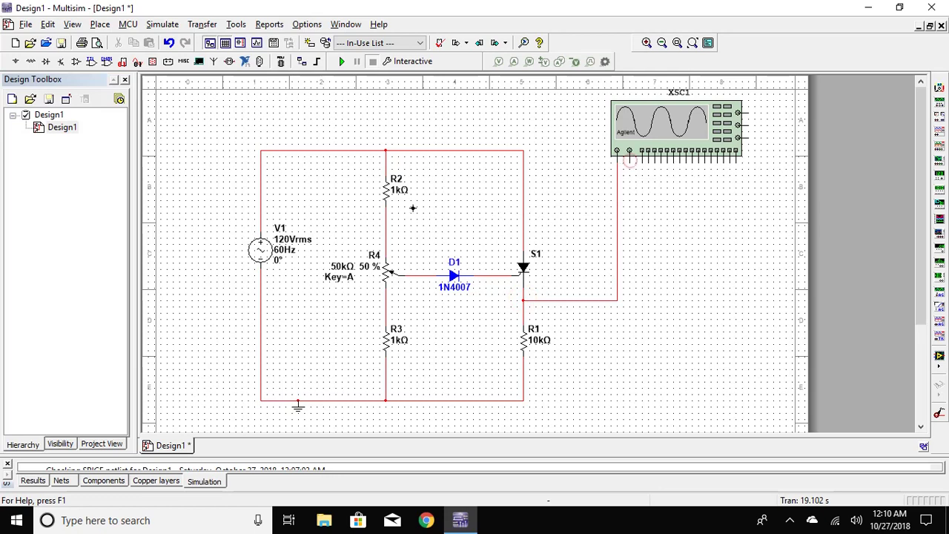
click(629, 151)
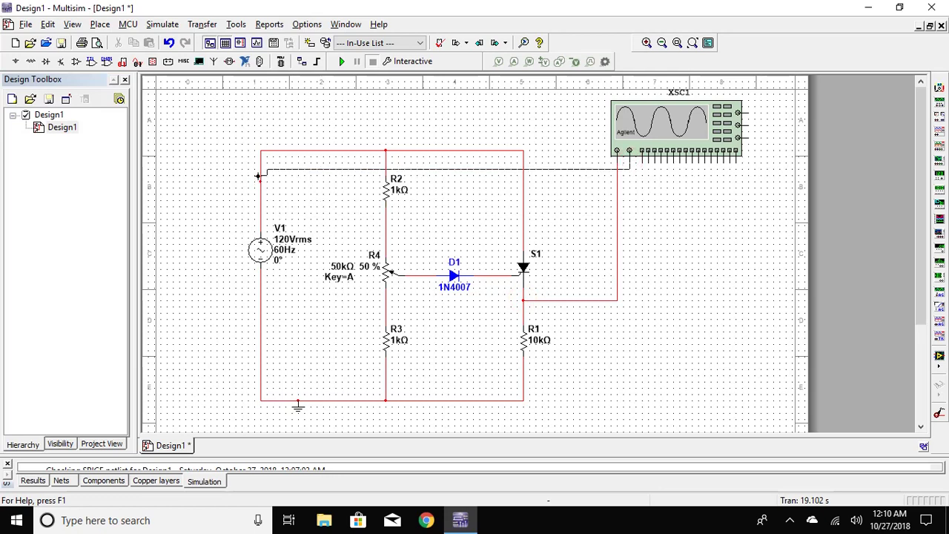
click(259, 170)
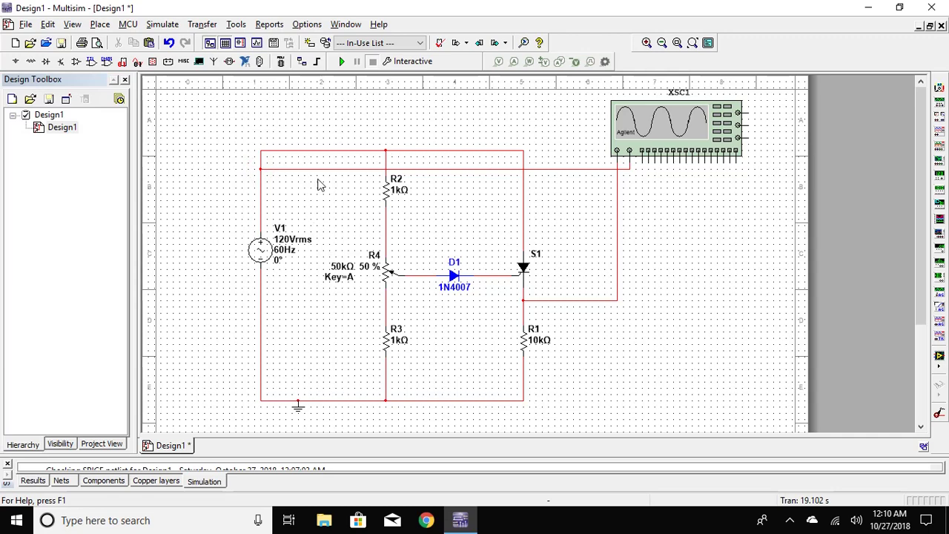
- Set the AC source V1 to 12 V RMS and 50 Hz
double_click(271, 248)
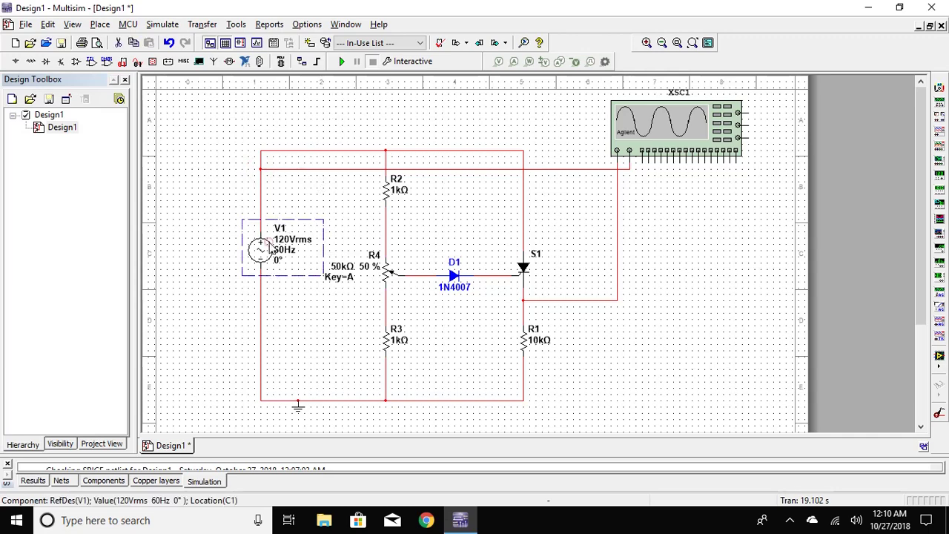
key(End)
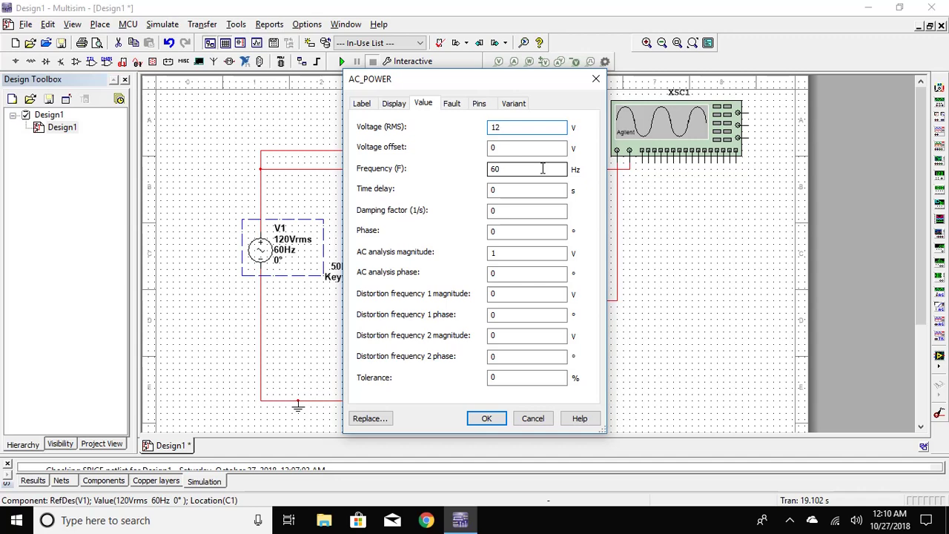
double_click(543, 168)
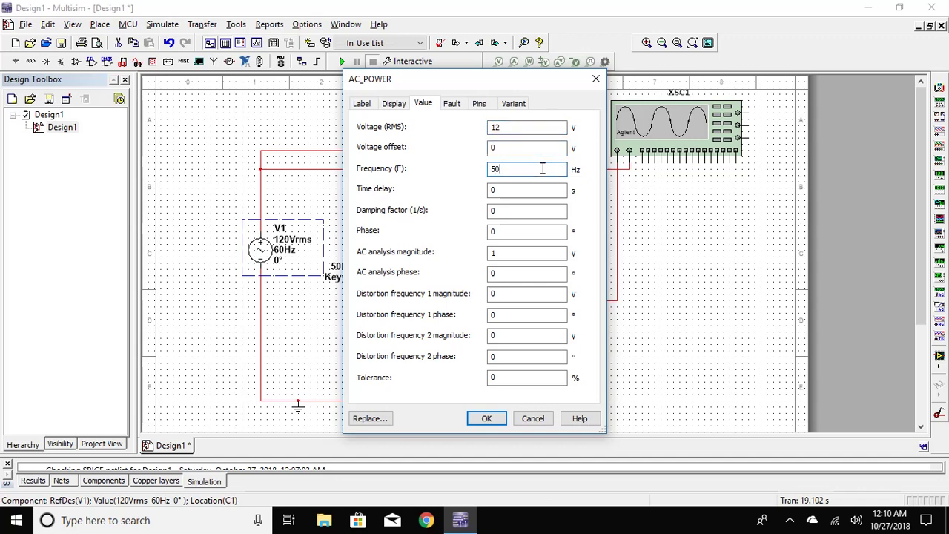
key(Return)
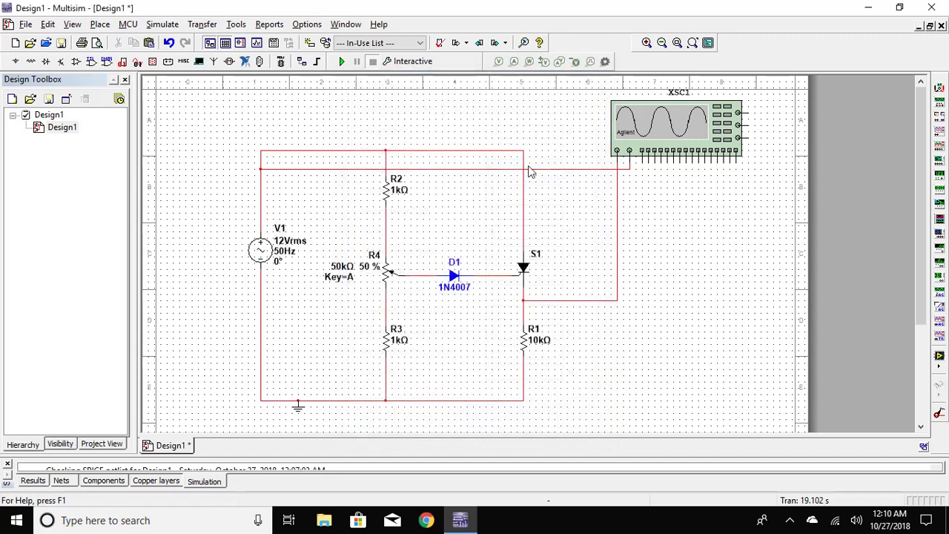
- Run the simulation and display both channels auto-scaled on the powered-on oscilloscope, with its window moved clear of the potentiometer
click(341, 63)
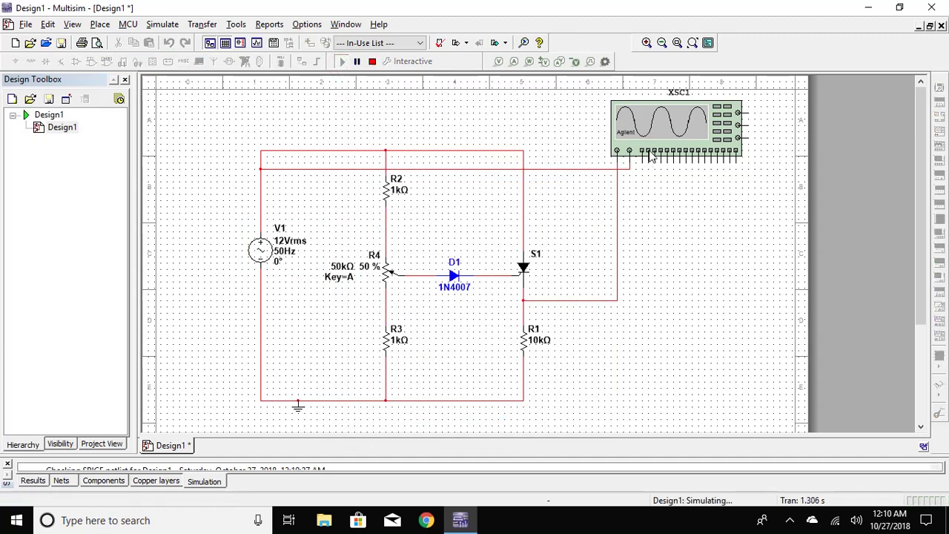
double_click(657, 115)
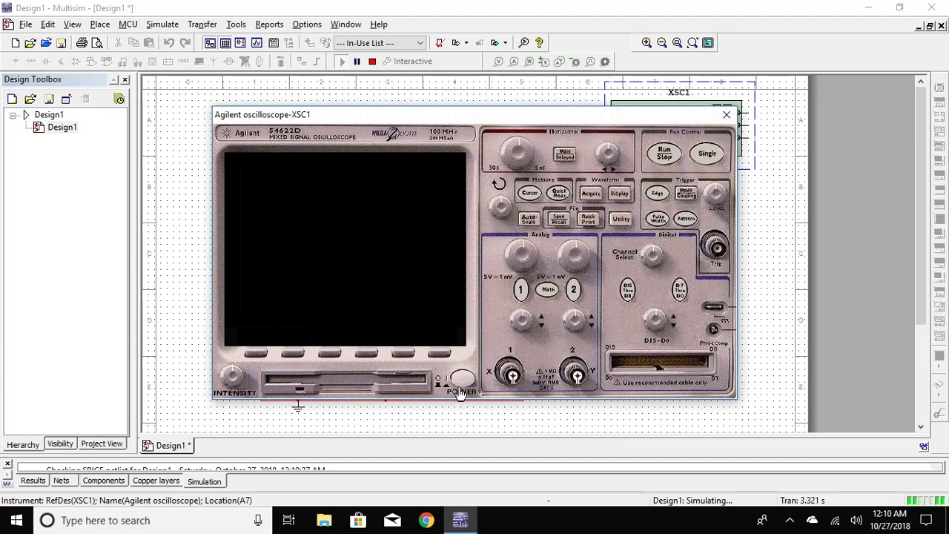
click(460, 382)
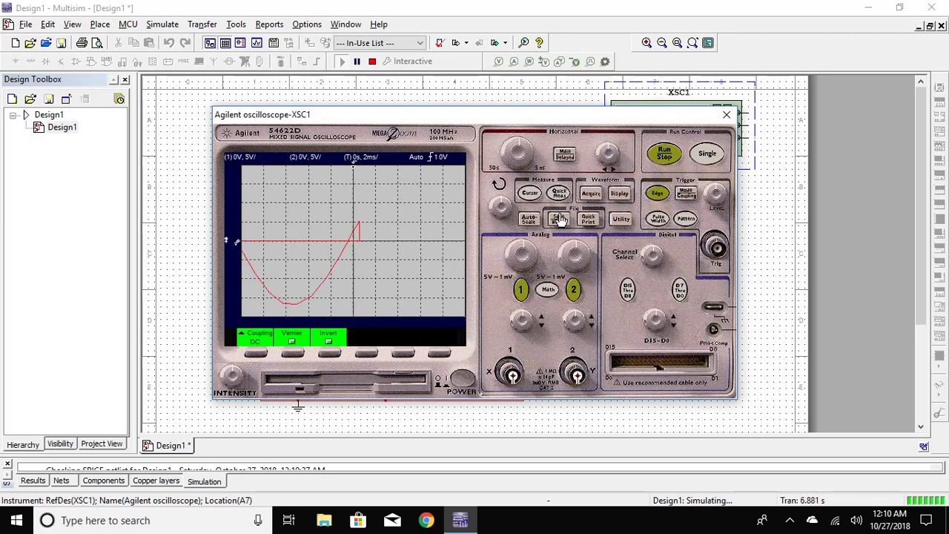
click(531, 221)
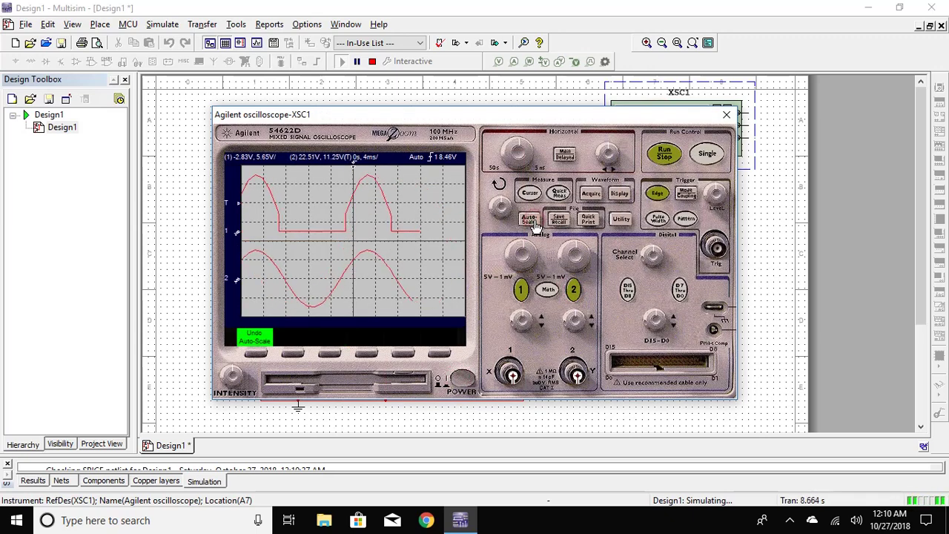
drag(524, 123, 893, 134)
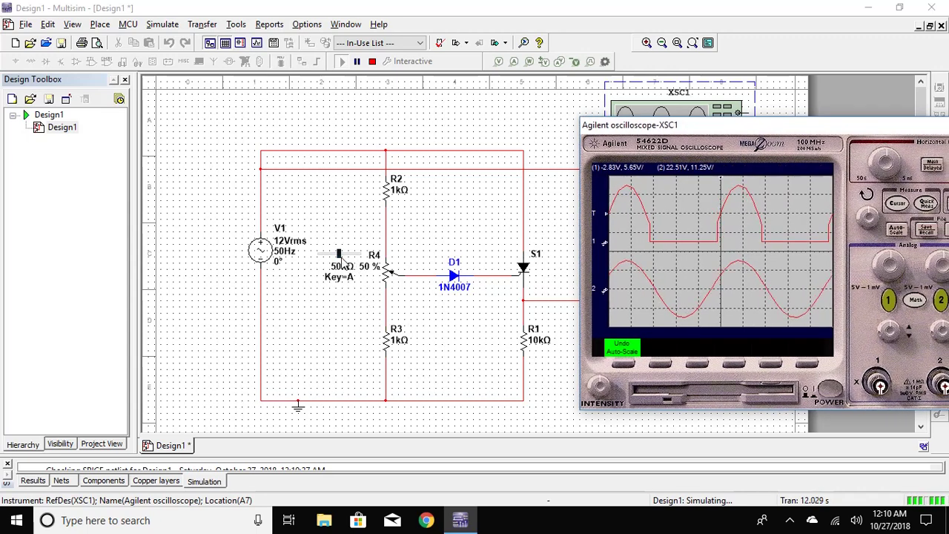
- Sweep potentiometer R4 down to 0 % and up to 95 % while the simulation runs
click(337, 257)
key(shift+a)
key(shift+a)
key(shift+a)
mouse_move(329, 257)
mouse_down()
mouse_move(320, 258)
mouse_move(351, 256)
mouse_move(319, 256)
mouse_up()
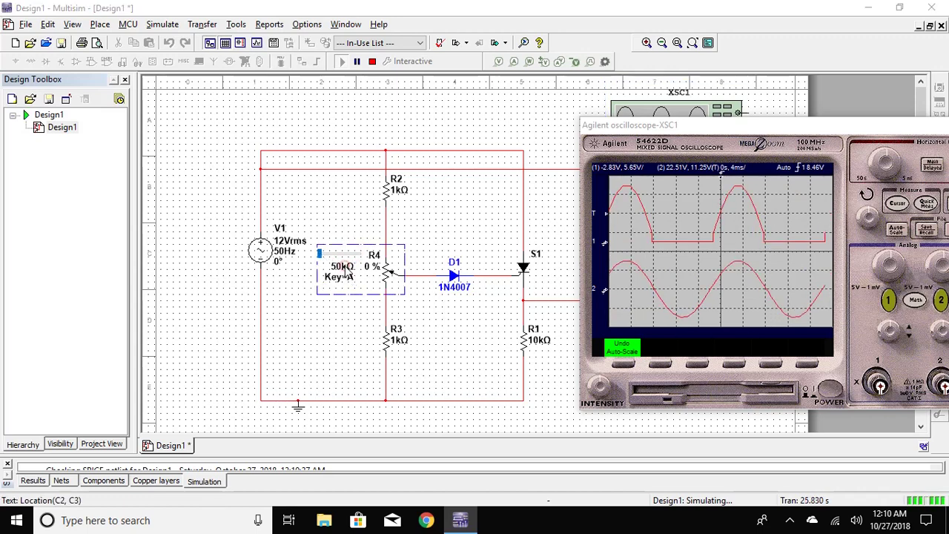
double_click(345, 269)
key(Escape)
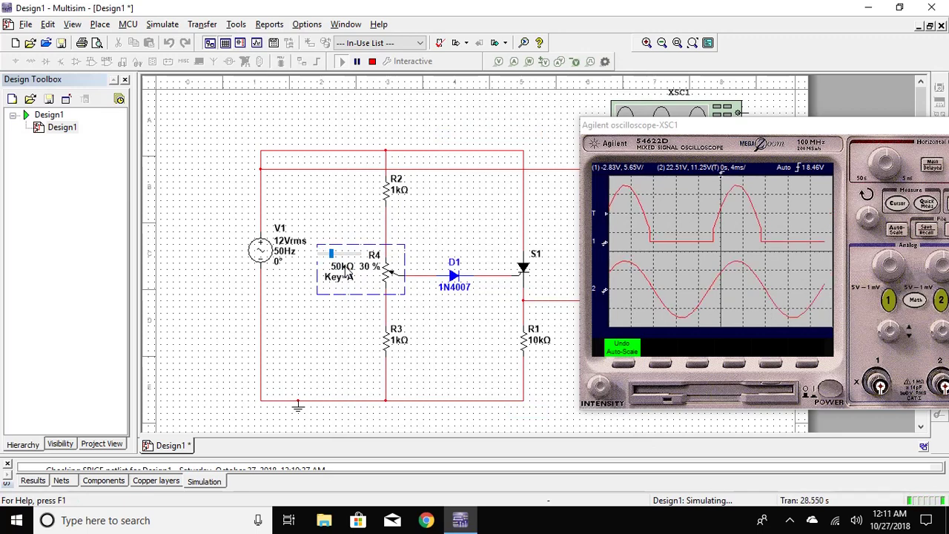
key(a)
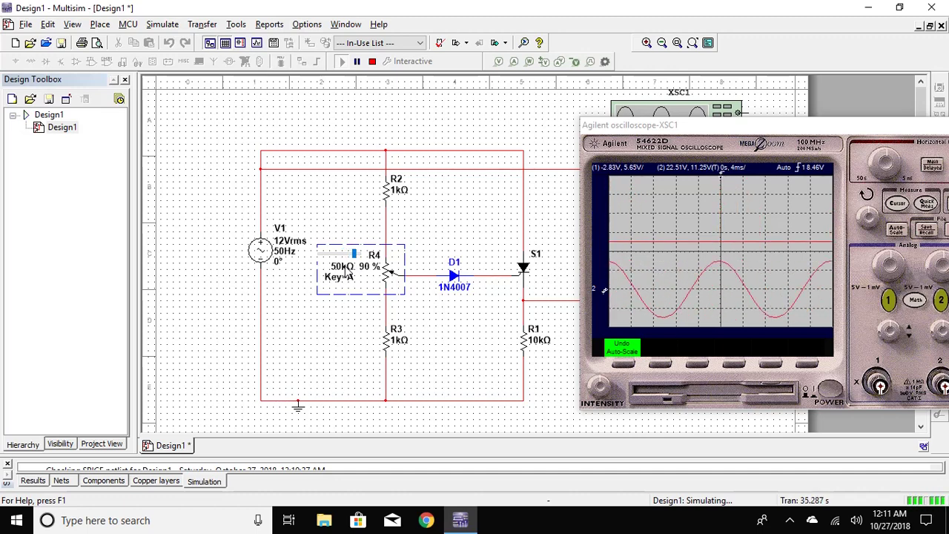
key(a)
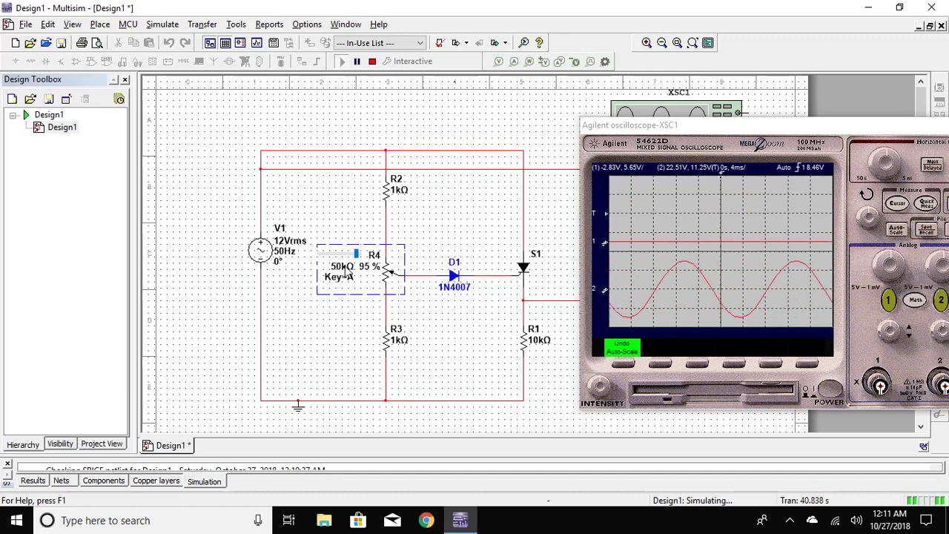
click(790, 520)
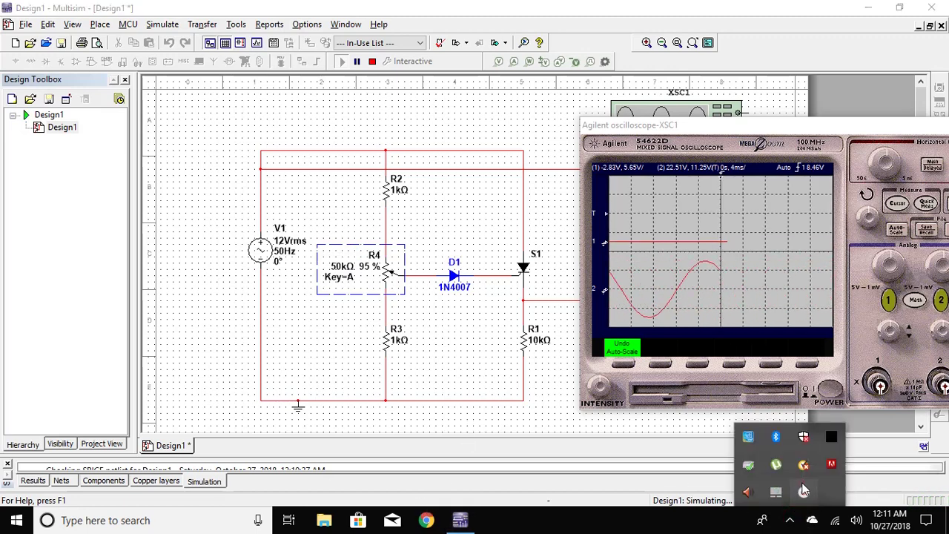
click(804, 489)
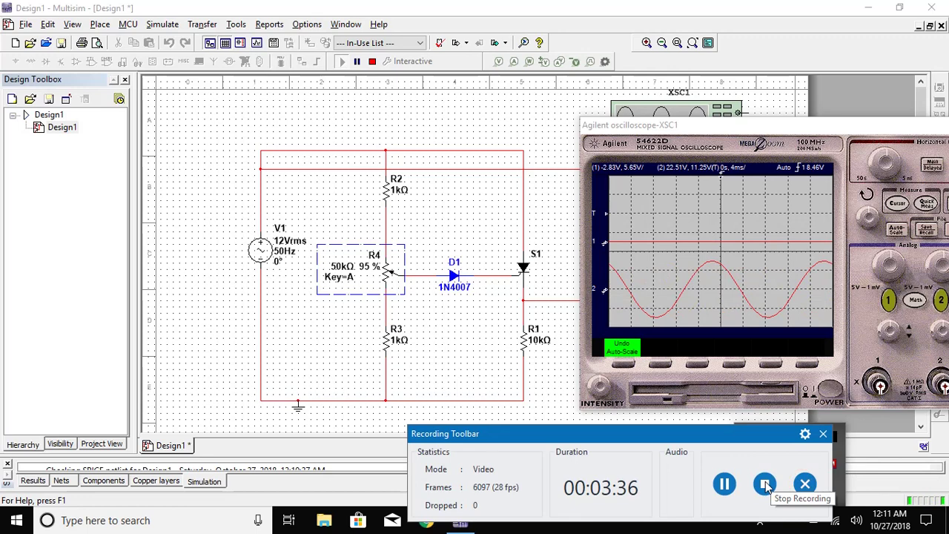